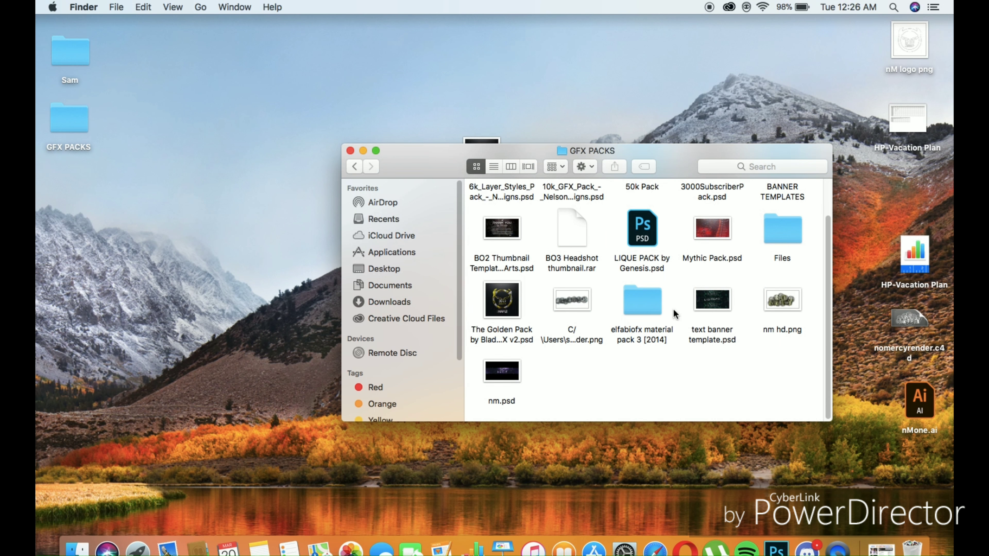
- Open 'Cinema 4D LR and Project.c4d' from the Files folder so it loads in Cinema 4D
double_click(781, 230)
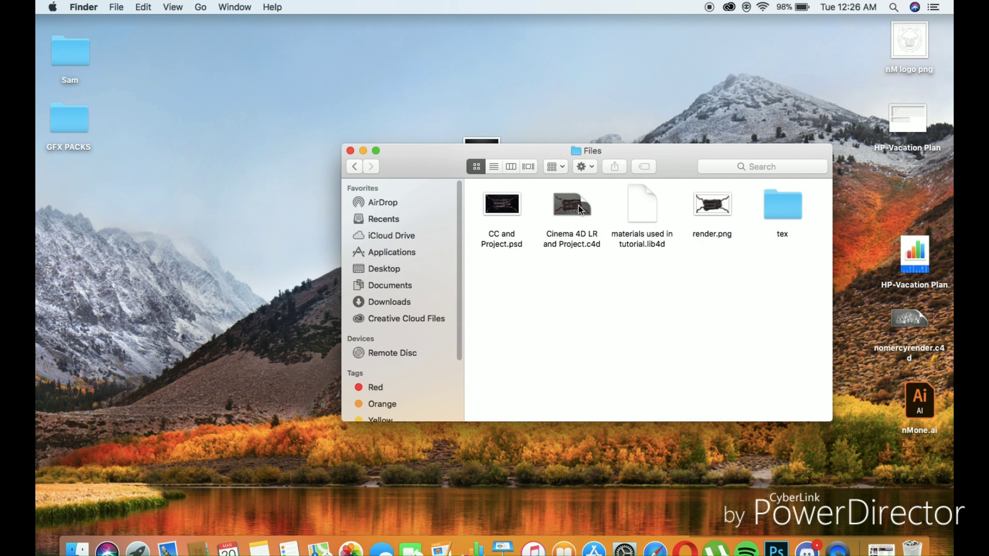
double_click(572, 206)
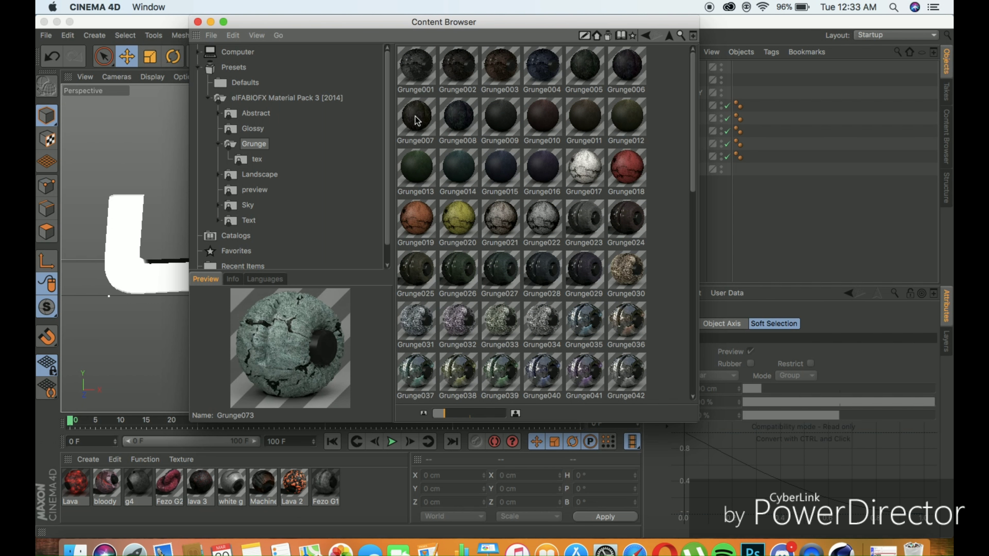
- Load the Grunge, Abstract and Landscape presets from the elFABIOFX material pack
right_click(443, 166)
click(475, 182)
double_click(415, 76)
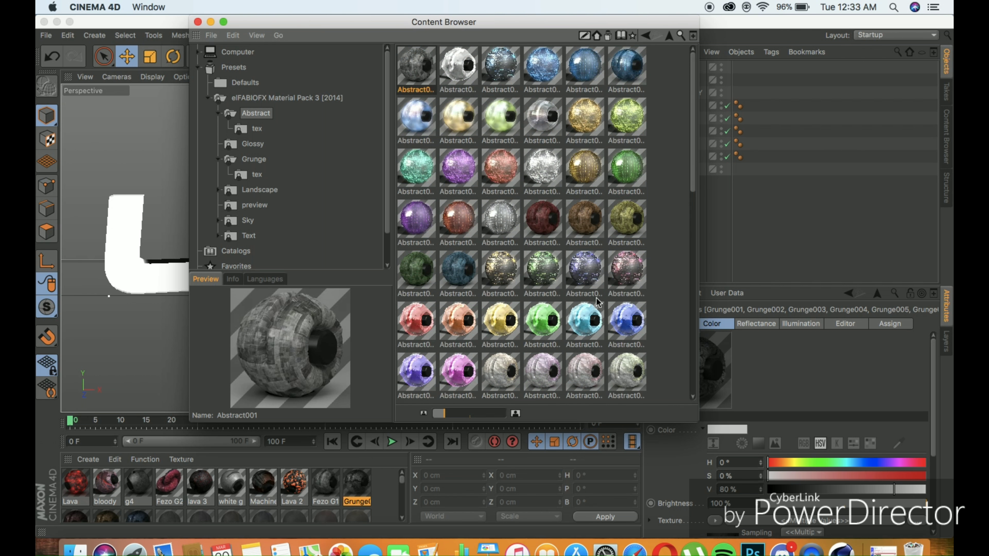
click(668, 35)
double_click(542, 66)
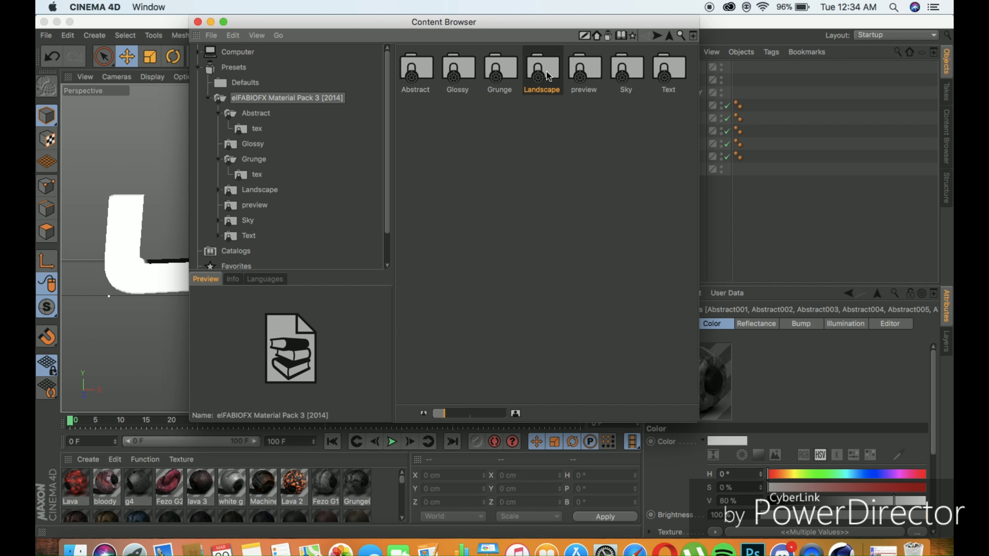
click(668, 35)
double_click(457, 72)
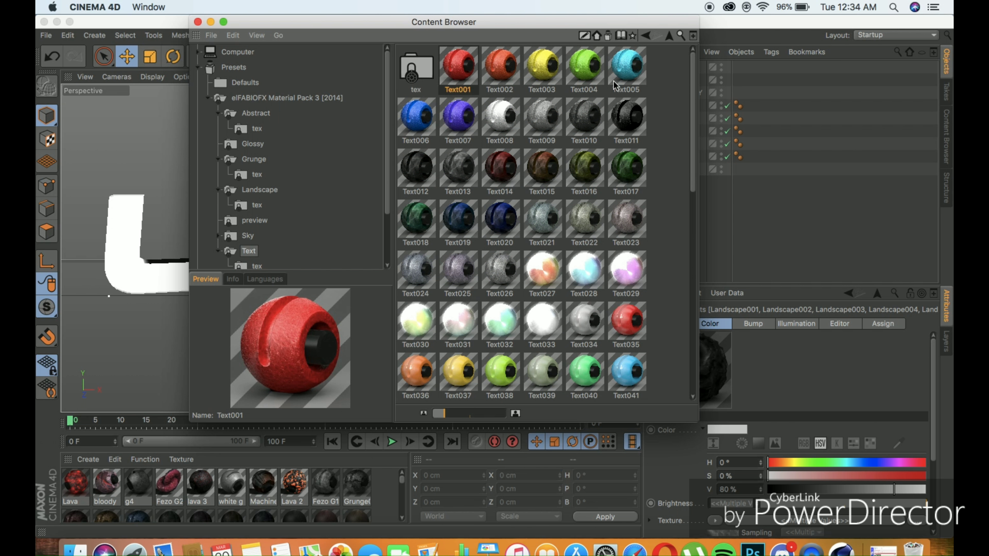
- Close the Content Browser, load all material textures, and remove a trial texture from the L
click(387, 502)
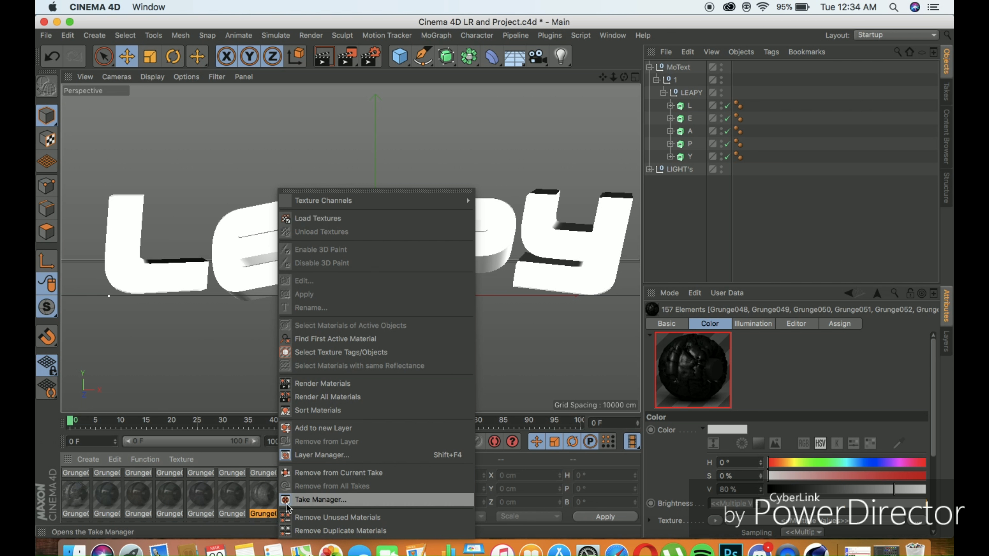
right_click(274, 499)
click(318, 218)
drag(263, 494, 156, 242)
key(Delete)
scroll(233, 511, up, 5)
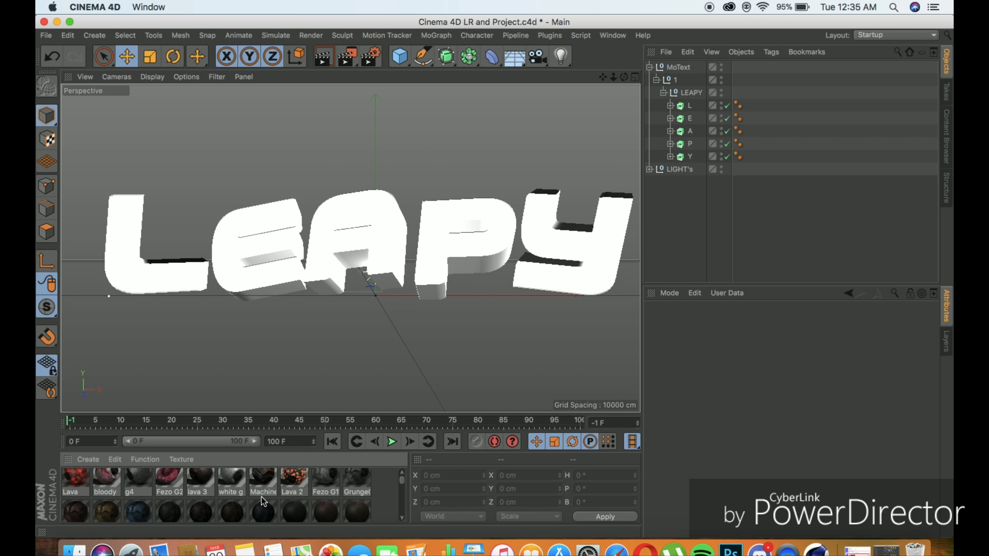
scroll(232, 510, down, 5)
drag(138, 502, 140, 273)
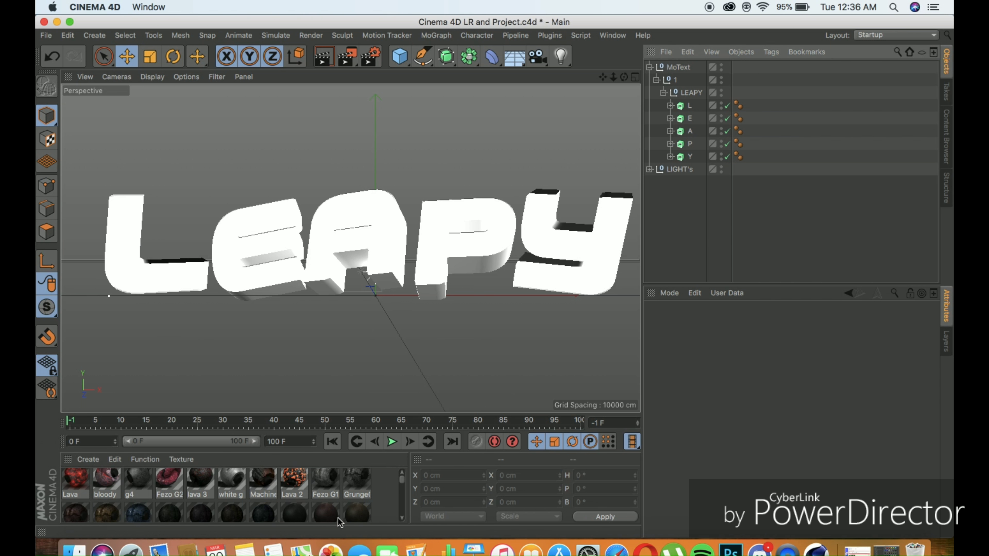
key(Delete)
scroll(232, 502, up, 3)
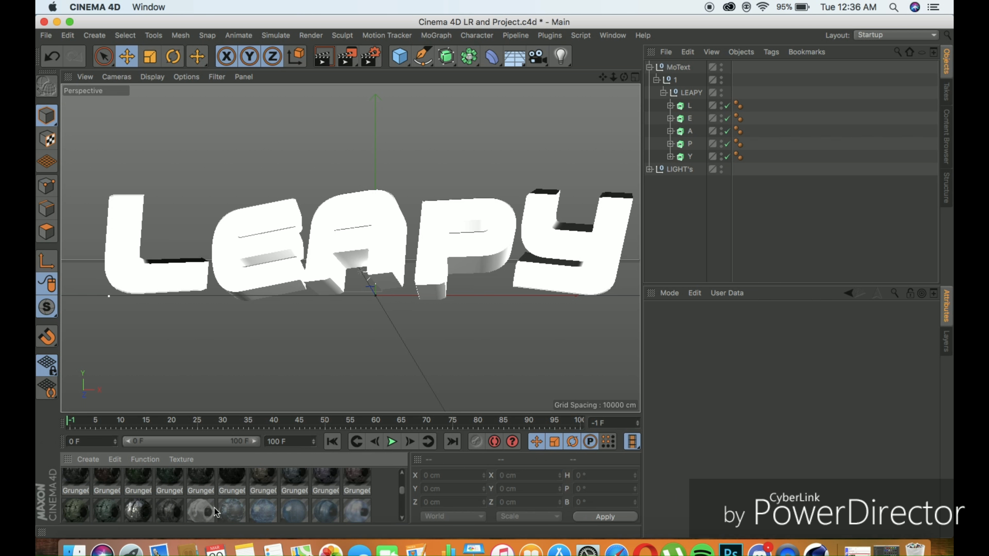
drag(232, 481, 751, 113)
key(Delete)
scroll(232, 502, down, 2)
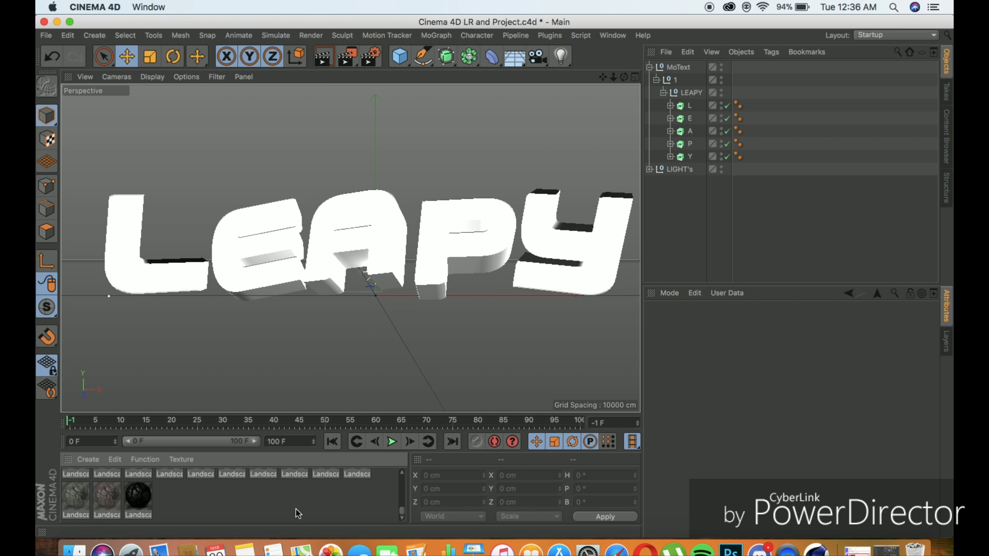
click(205, 504)
scroll(206, 510, down, 1)
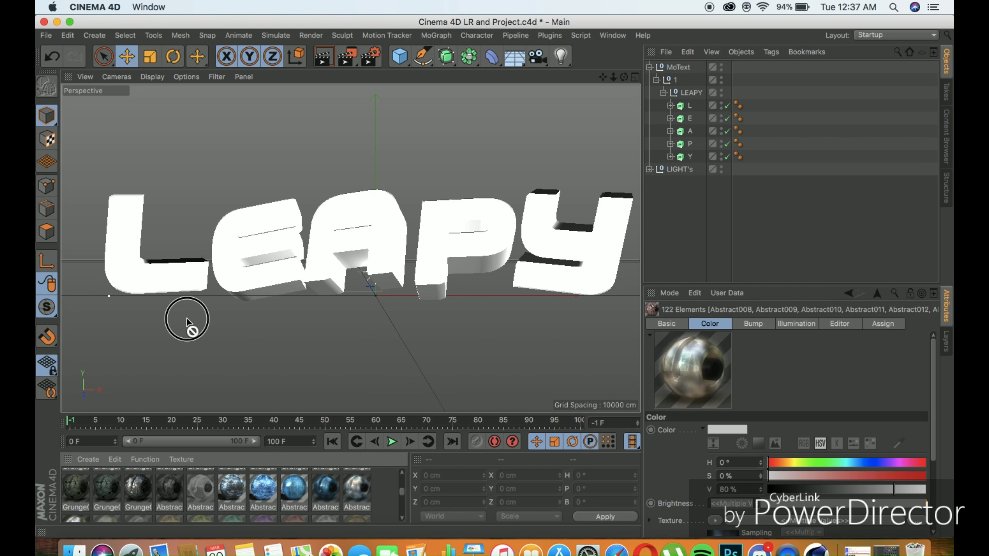
drag(169, 489, 750, 106)
key(Delete)
scroll(194, 502, down, 1)
click(169, 510)
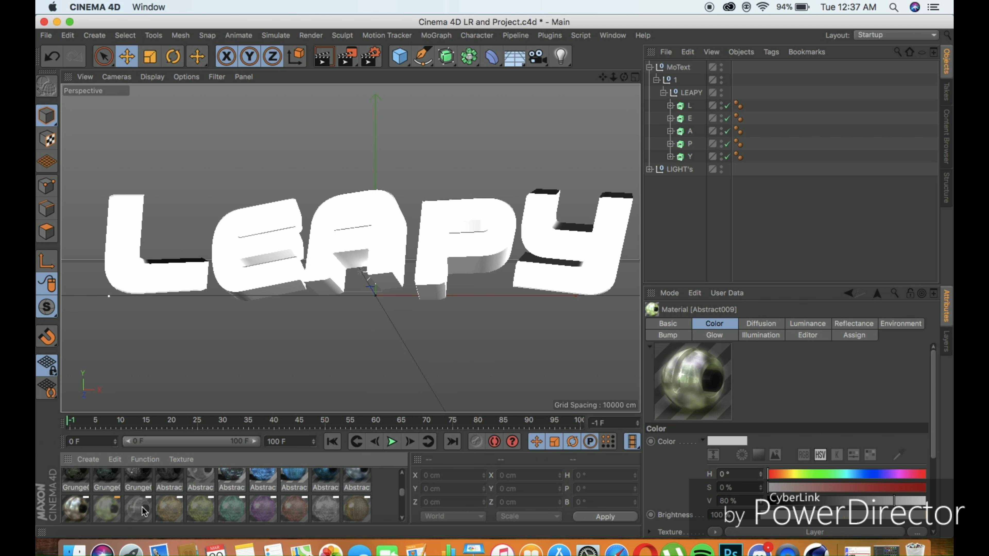
scroll(165, 512, up, 1)
drag(232, 498, 176, 286)
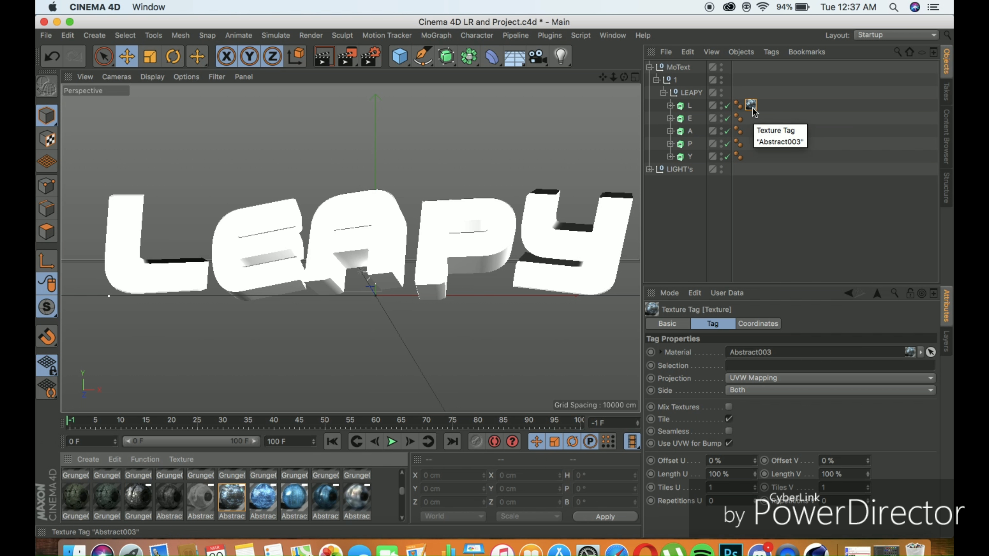
ctrl+drag(750, 105, 751, 118)
ctrl+drag(750, 118, 752, 131)
key(ctrl+z)
key(ctrl+z)
key(ctrl+z)
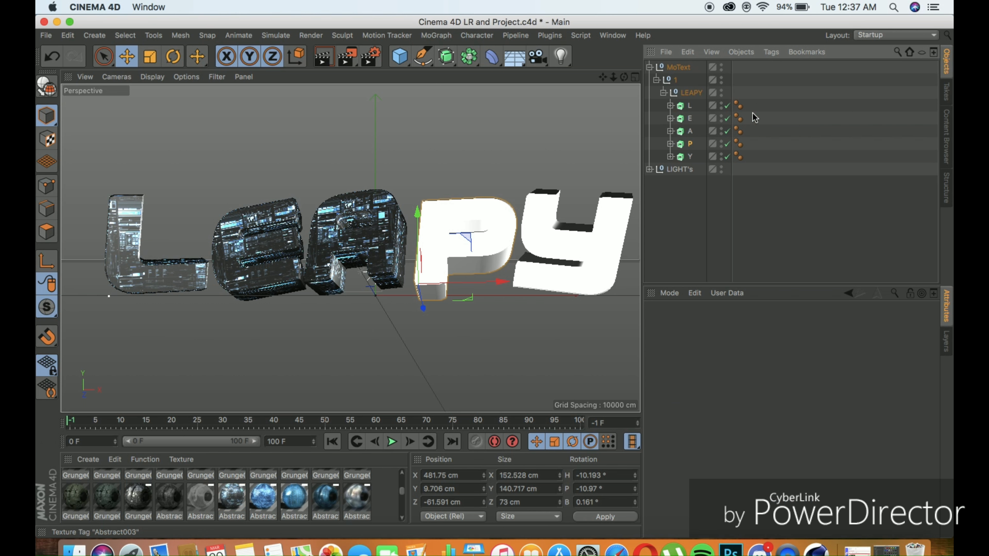
scroll(233, 499, down, 3)
click(201, 506)
drag(201, 505, 155, 241)
scroll(234, 498, up, 1)
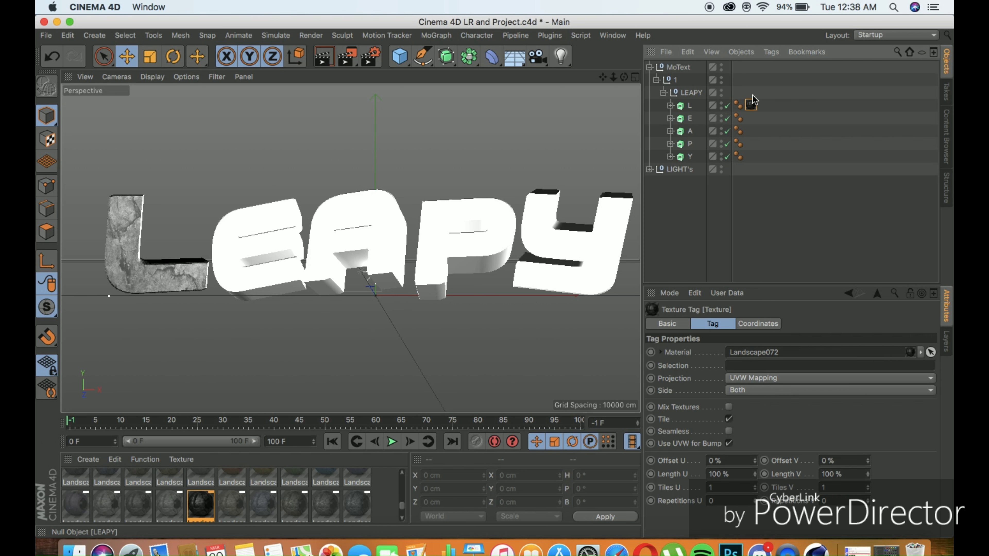
click(75, 506)
drag(75, 506, 156, 242)
click(829, 377)
click(775, 457)
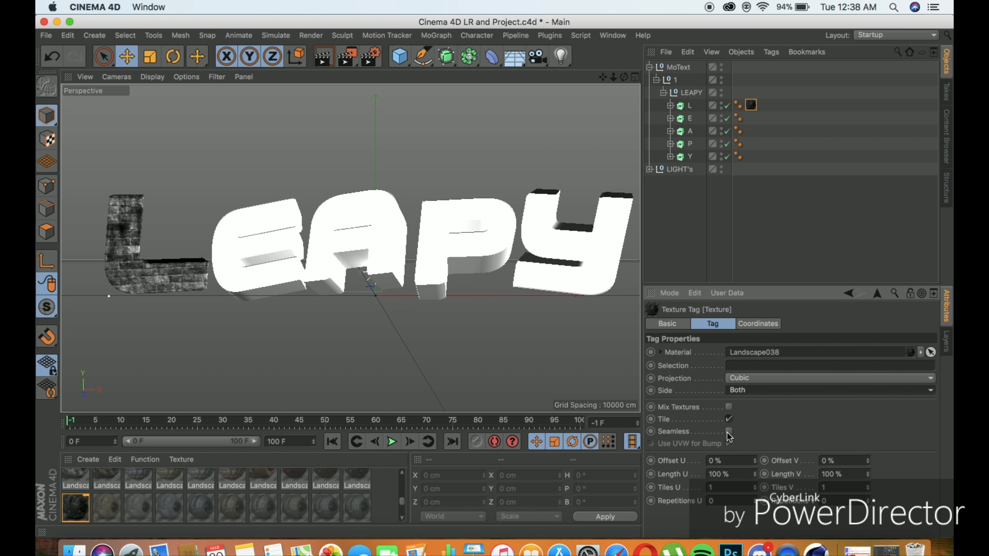
key(ctrl+z)
key(ctrl+z)
key(ctrl+z)
scroll(354, 502, up, 1)
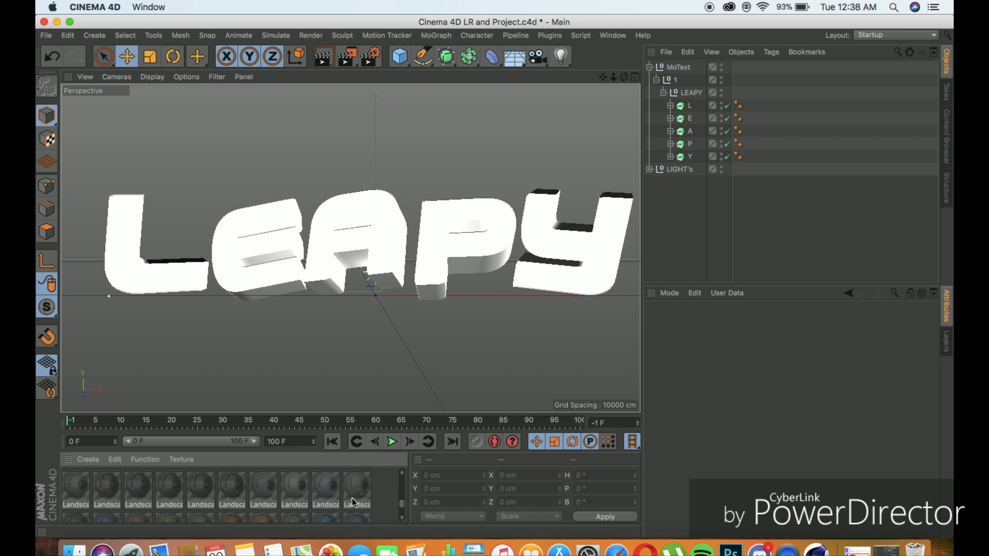
click(355, 502)
- Try grunge materials on the L, undoing the first attempt
drag(354, 502, 156, 242)
key(ctrl+z)
key(ctrl+z)
scroll(286, 503, up, 1)
drag(286, 503, 166, 309)
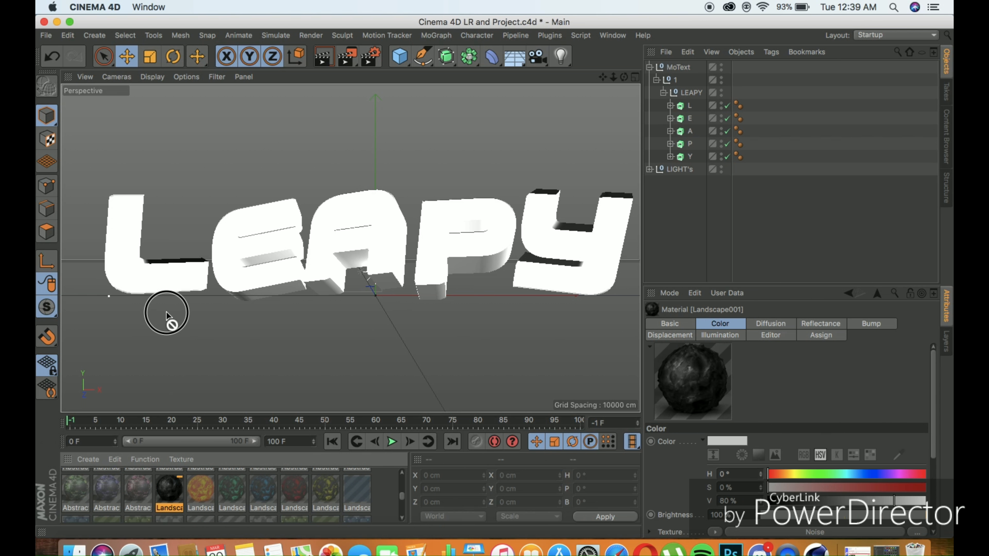
key(ctrl+z)
scroll(224, 505, up, 1)
scroll(224, 505, up, 1)
- Test a Grunge texture and projection on E and A, then undo all trial textures
click(76, 492)
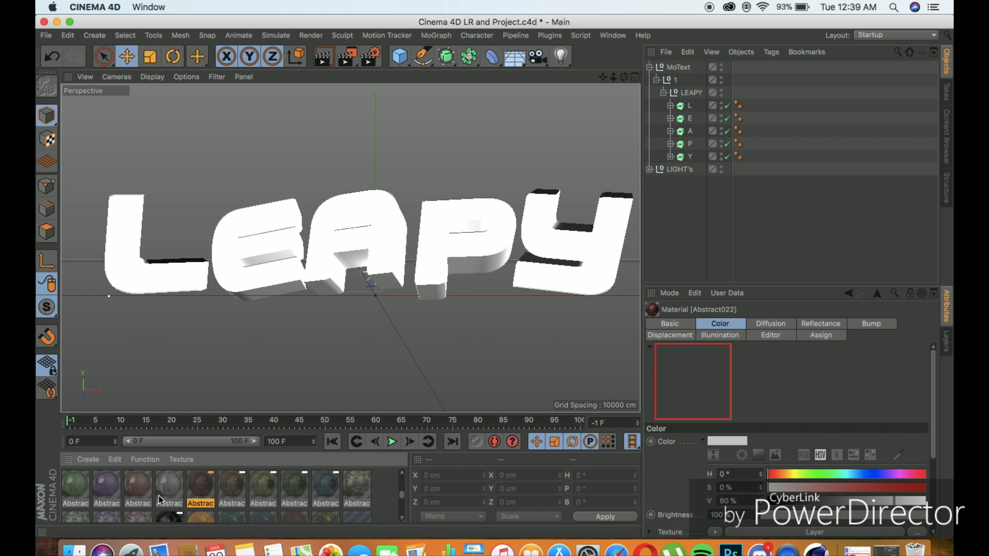
drag(263, 492, 351, 241)
click(818, 378)
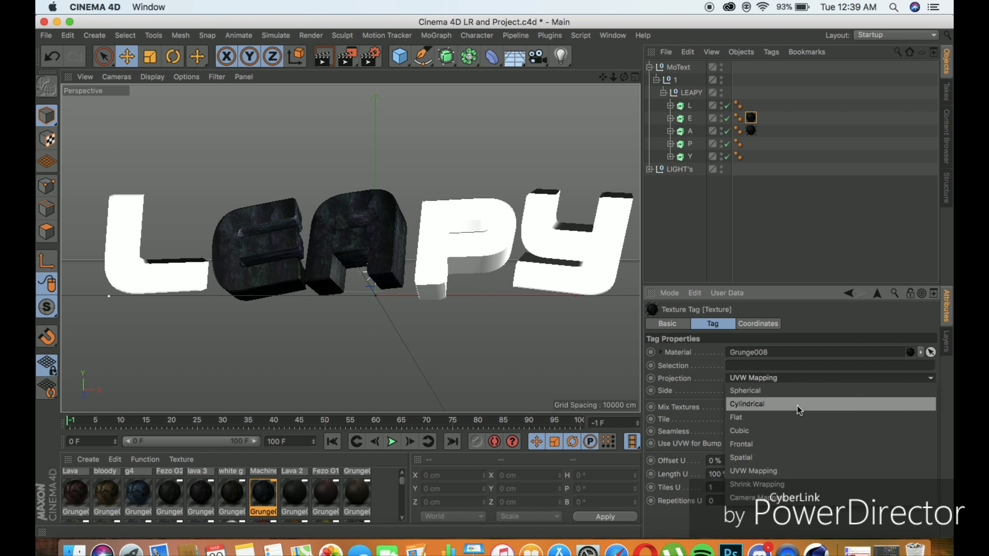
click(799, 411)
key(ctrl+z)
key(ctrl+z)
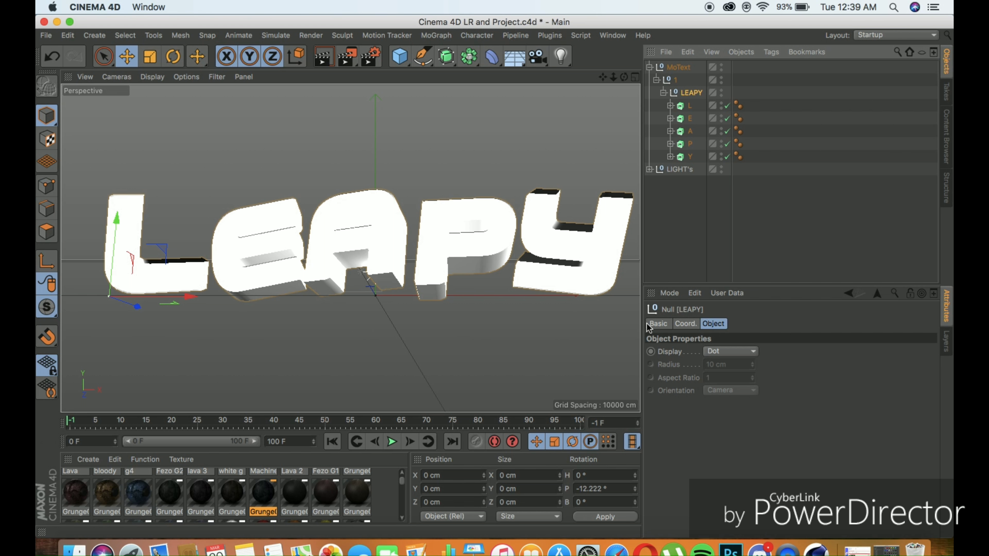
key(ctrl+z)
key(ctrl+z)
key(ctrl+z)
key(ctrl+z)
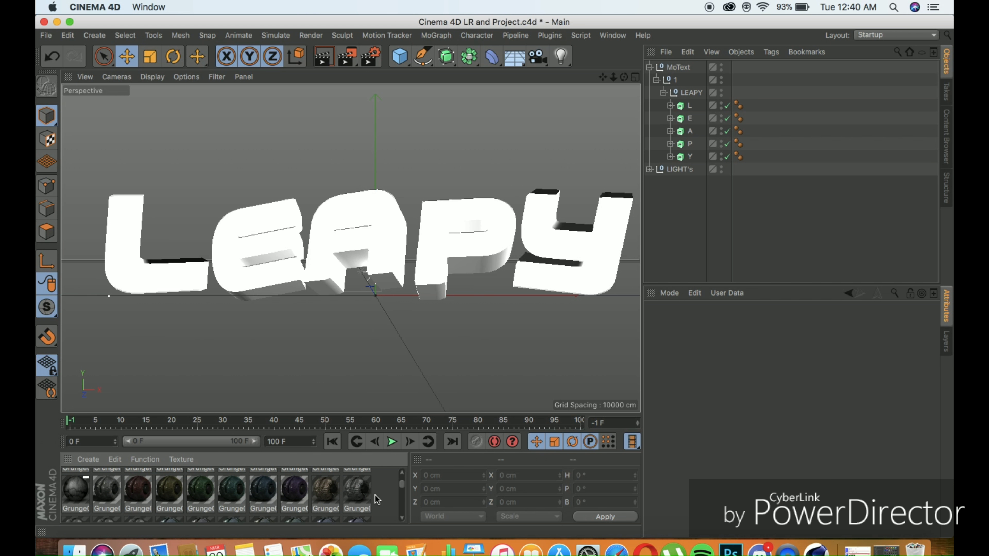
key(ctrl+z)
key(ctrl+z)
key(ctrl+z)
key(ctrl+z)
key(ctrl+z)
key(ctrl+z)
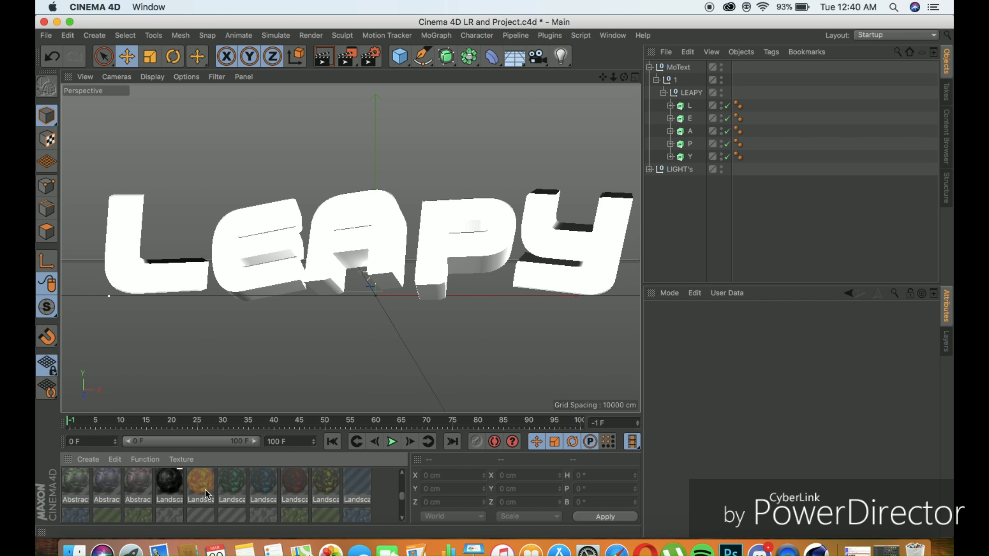
key(ctrl+z)
key(ctrl+z)
key(ctrl+z)
key(ctrl+z)
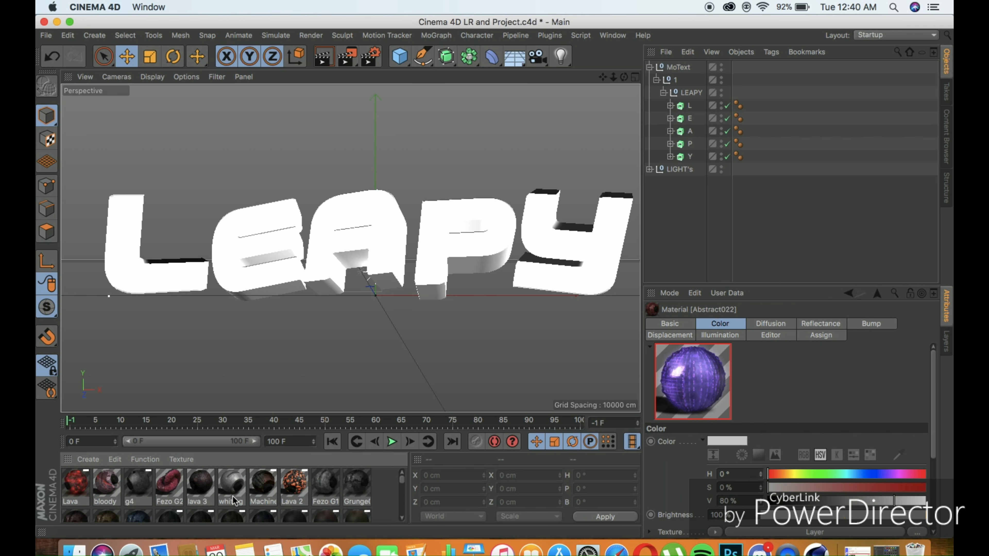
- Apply the Grunge texture to E, P and Y with Cubic projection, then undo it
drag(356, 486, 348, 257)
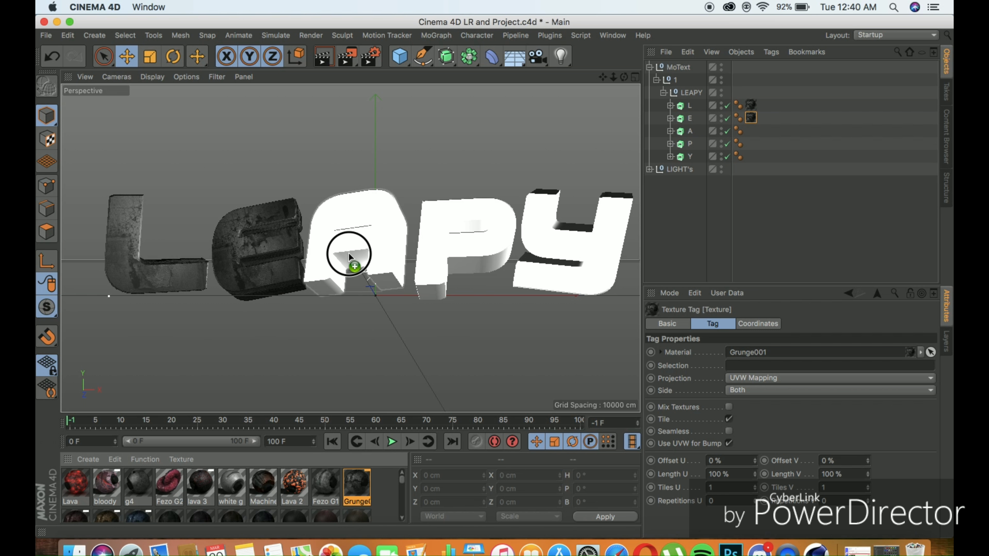
mouse_move(356, 487)
mouse_down()
mouse_move(463, 241)
mouse_move(572, 242)
mouse_up()
click(751, 105)
shift+click(750, 156)
click(829, 378)
click(777, 389)
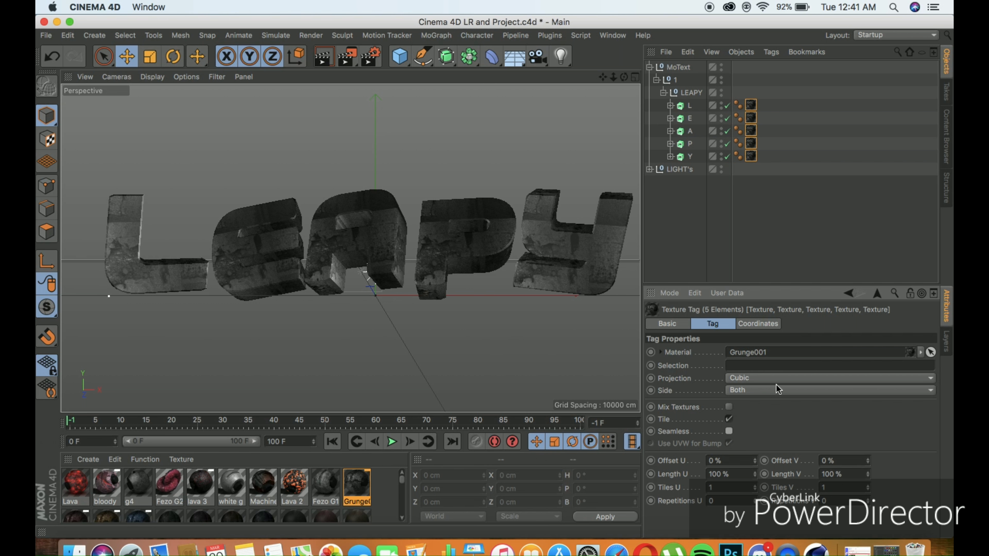
key(ctrl+z)
key(ctrl+z)
key(ctrl+z)
key(ctrl+z)
key(ctrl+z)
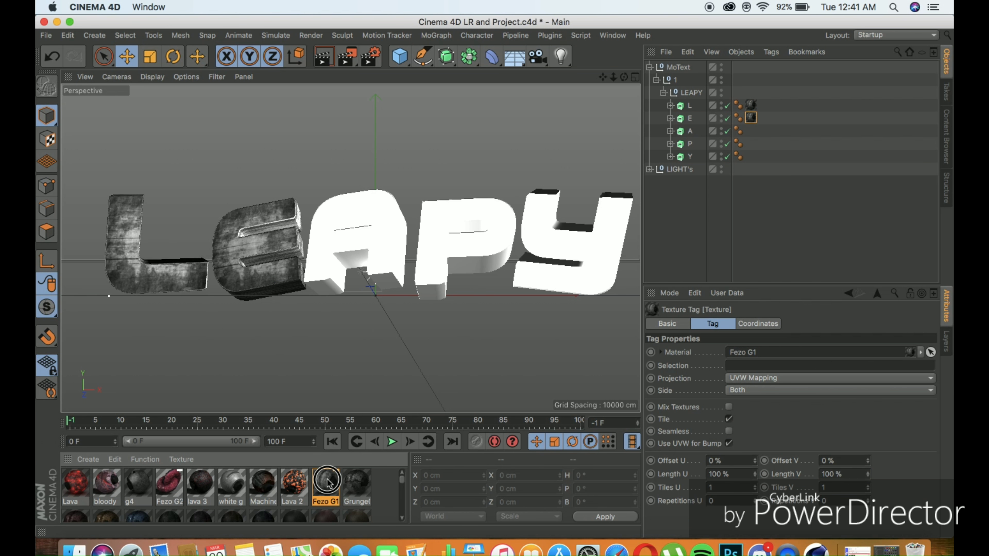
- Apply Fezo G1 to A, P and Y and switch the tags to Spherical projection
drag(329, 483, 362, 242)
mouse_move(329, 483)
mouse_down()
mouse_move(463, 242)
mouse_move(572, 242)
mouse_up()
click(751, 105)
shift+click(751, 156)
click(829, 377)
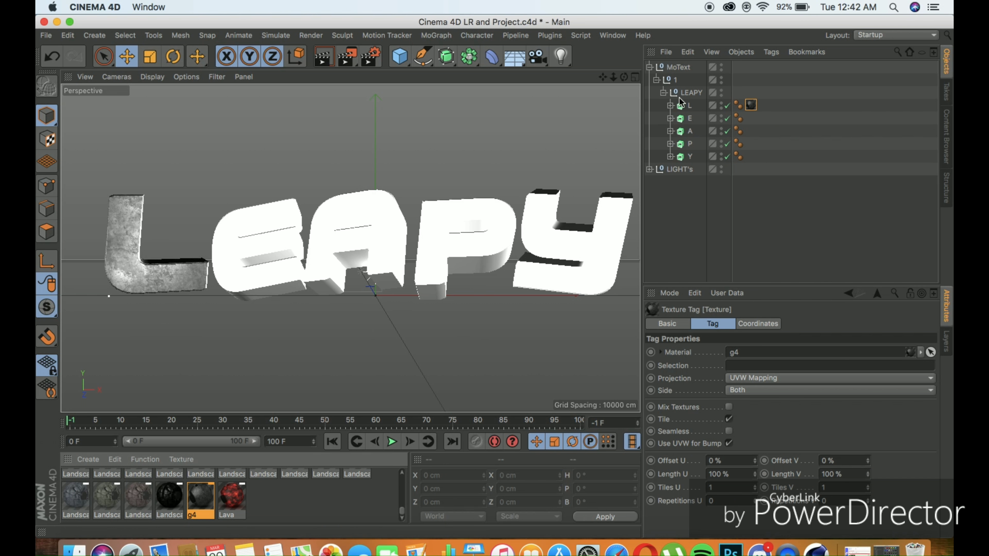
- Set the letters' texture projection to Cubic with Seamless on, and render a preview
click(829, 378)
click(829, 432)
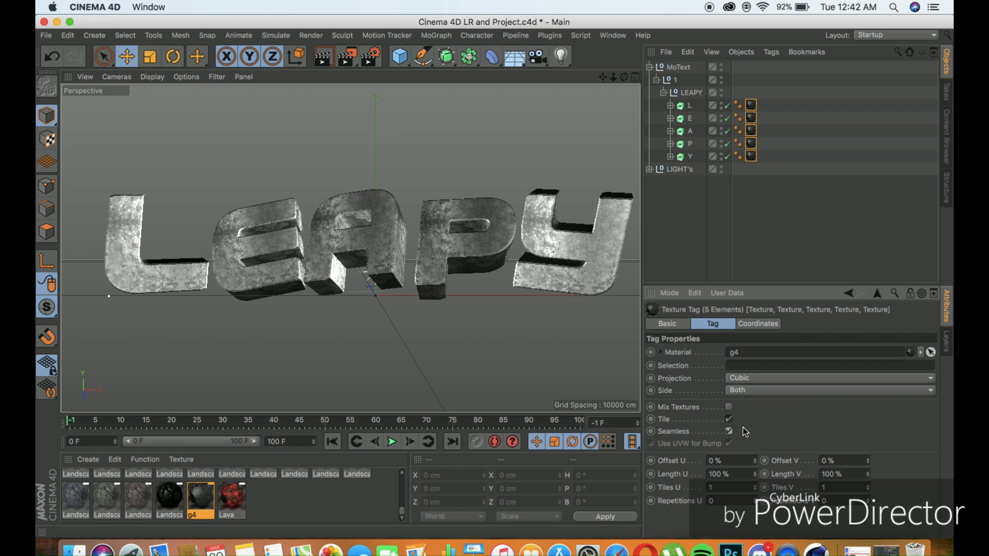
click(370, 150)
key(ctrl+r)
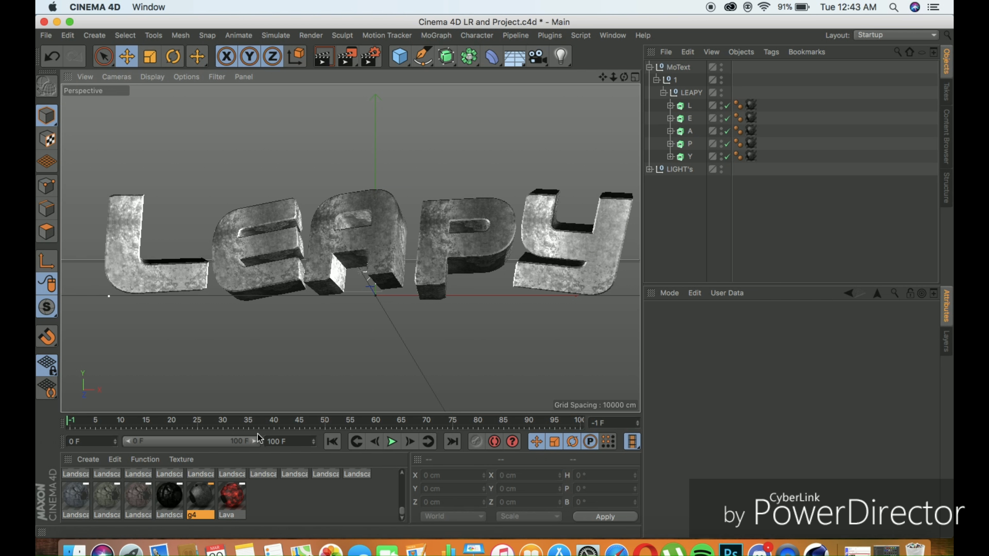
- Add an Atom Array containing the MoText and give it the Abstract003 material
click(688, 52)
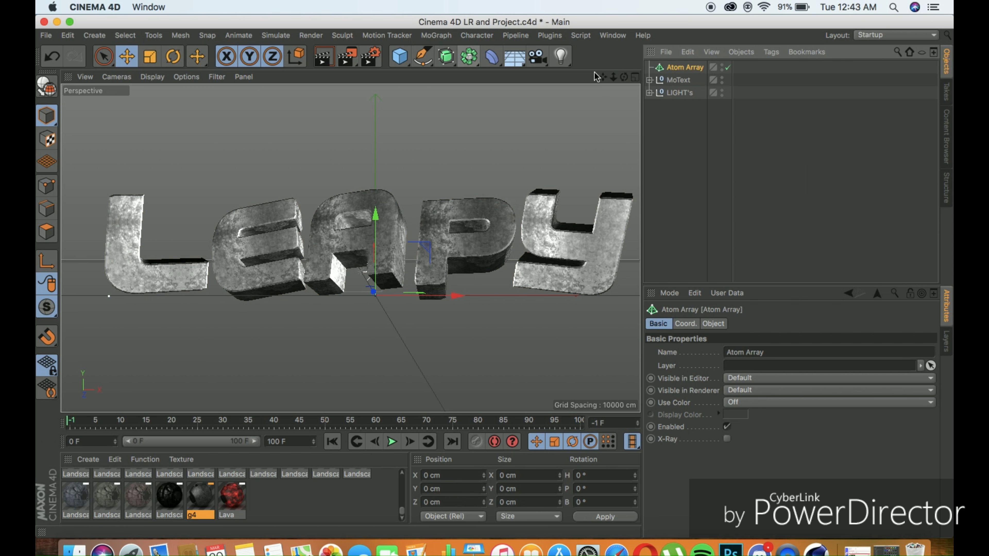
drag(679, 80, 680, 68)
click(685, 67)
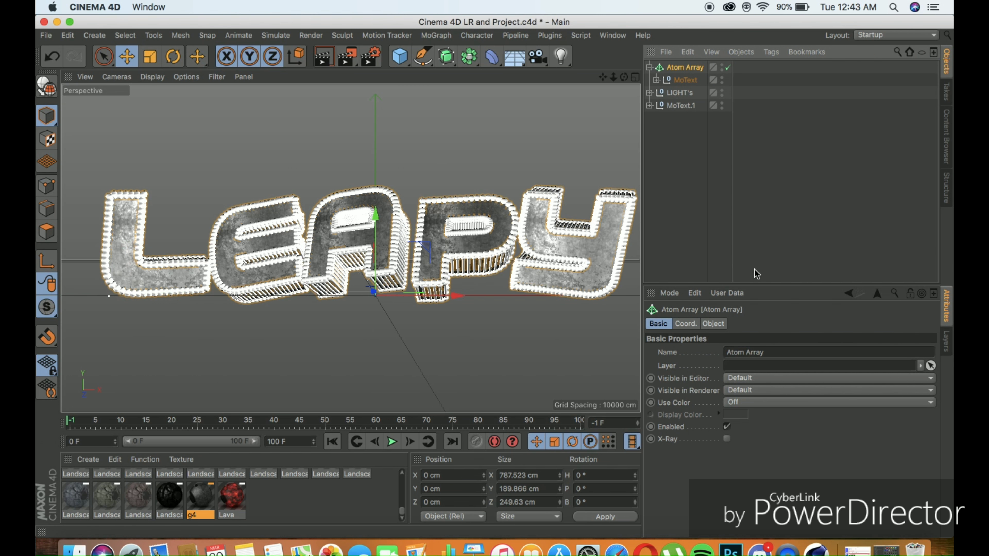
click(713, 323)
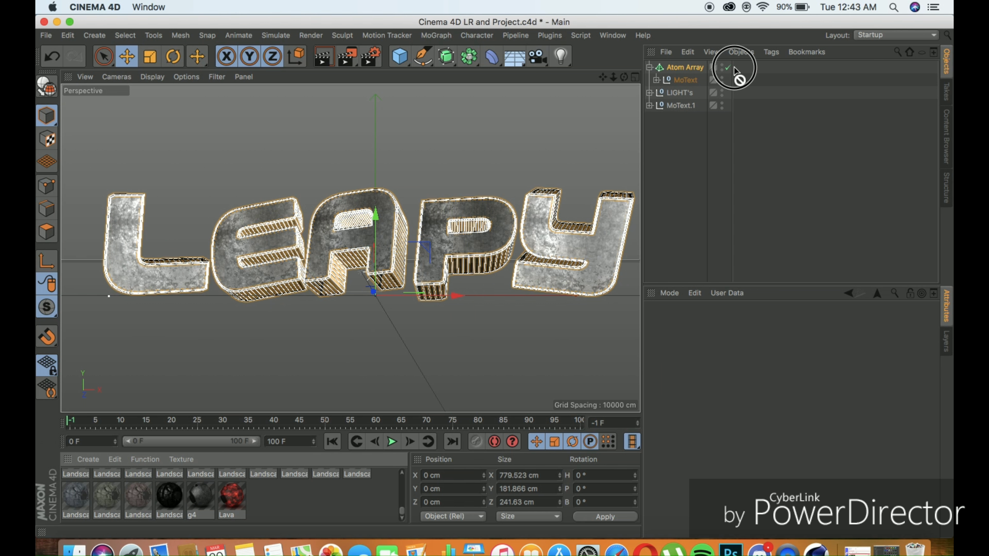
scroll(268, 497, up, 1)
drag(268, 497, 696, 67)
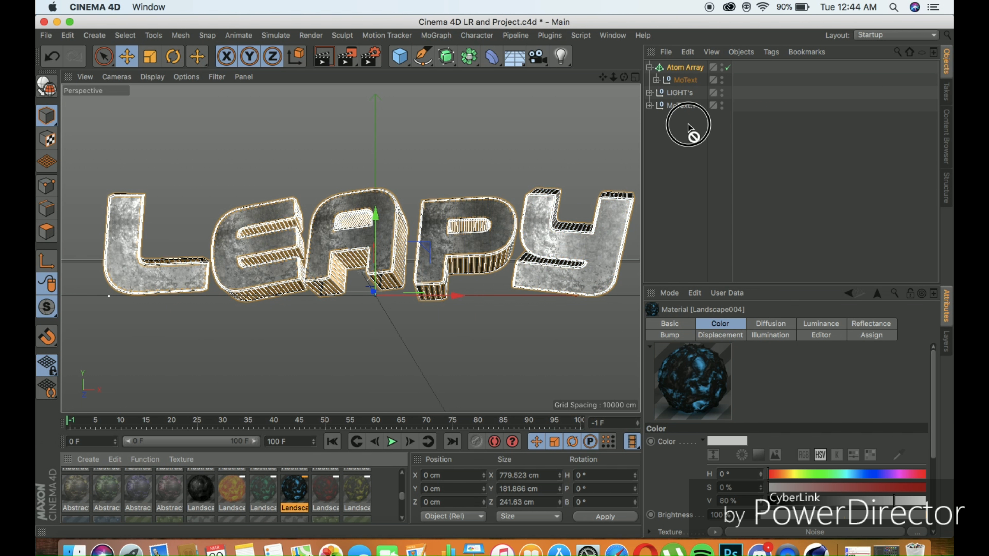
drag(263, 487, 331, 286)
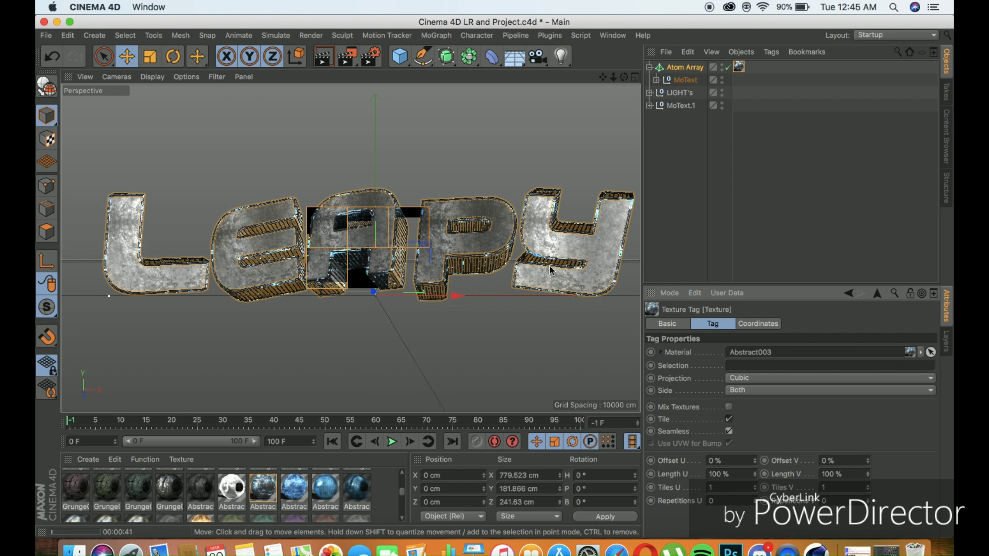
- Open the GFX PACK 1 archive and extract the Fuoco fire images in Finder
click(866, 549)
double_click(684, 177)
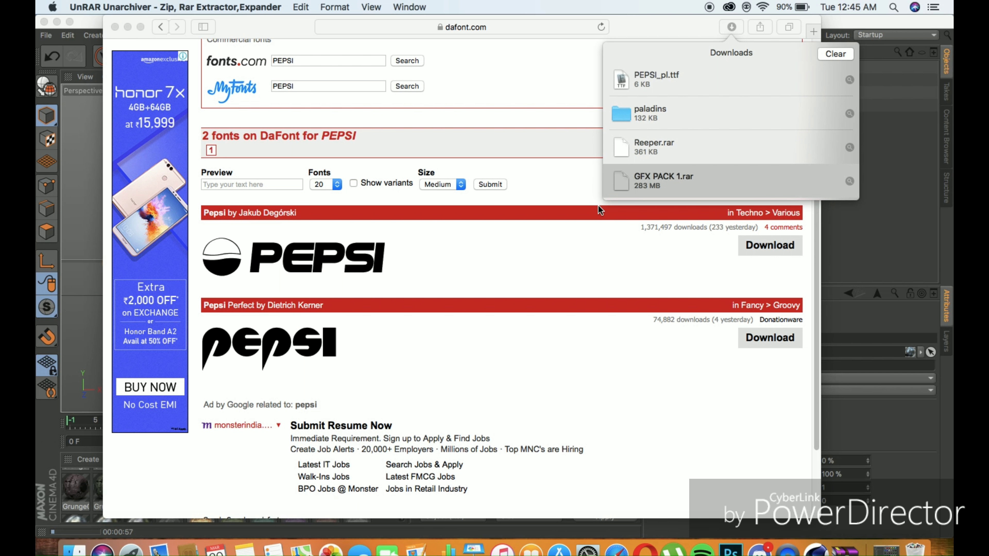
click(127, 27)
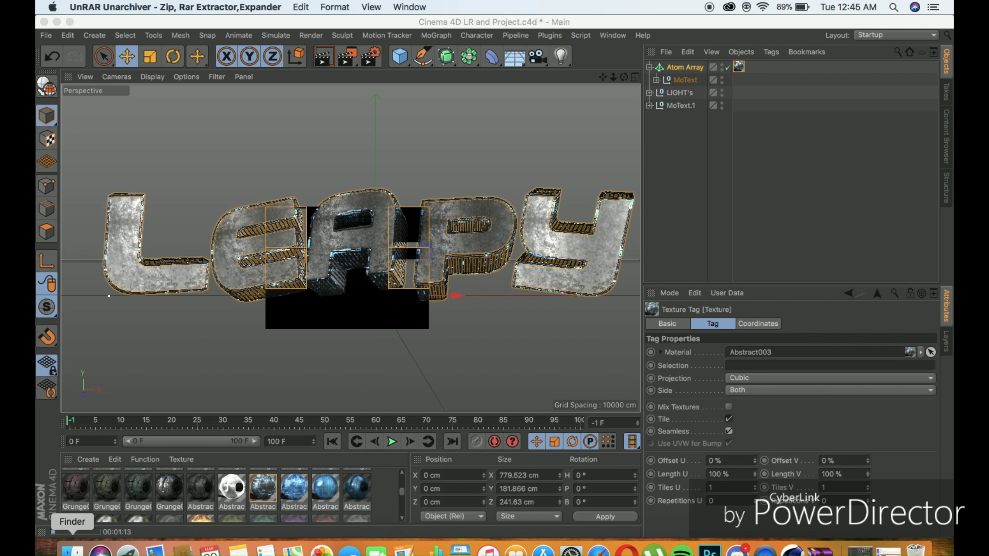
click(72, 547)
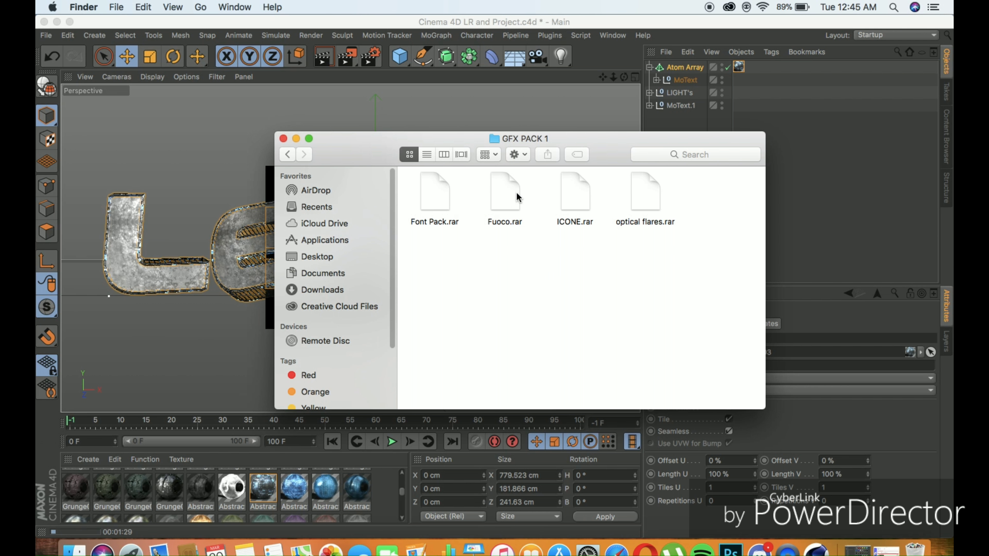
double_click(518, 197)
click(694, 347)
scroll(595, 287, down, 5)
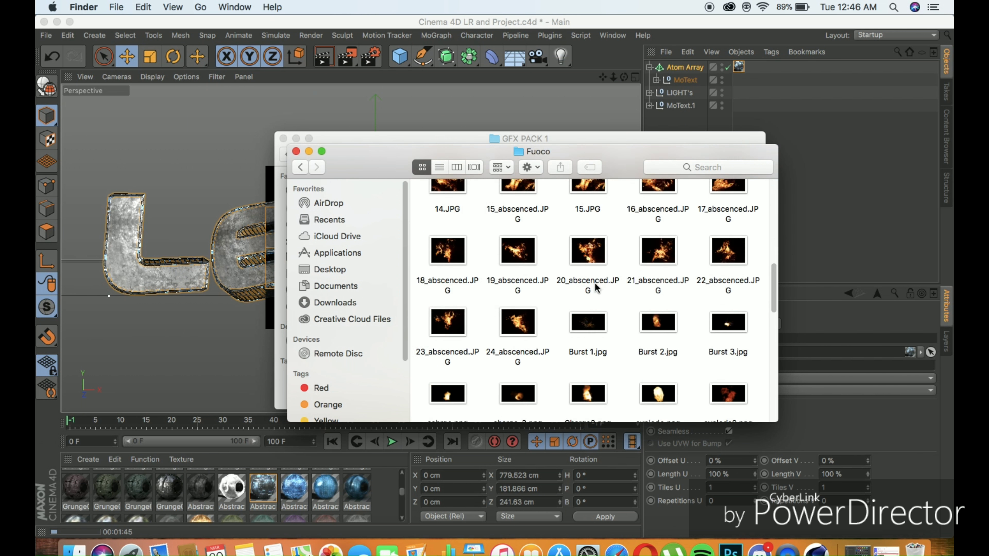
key(super+w)
key(super+w)
- Resume Spotify at lower volume, skip to 'All The Stars', and minimise the player
key(super+Tab)
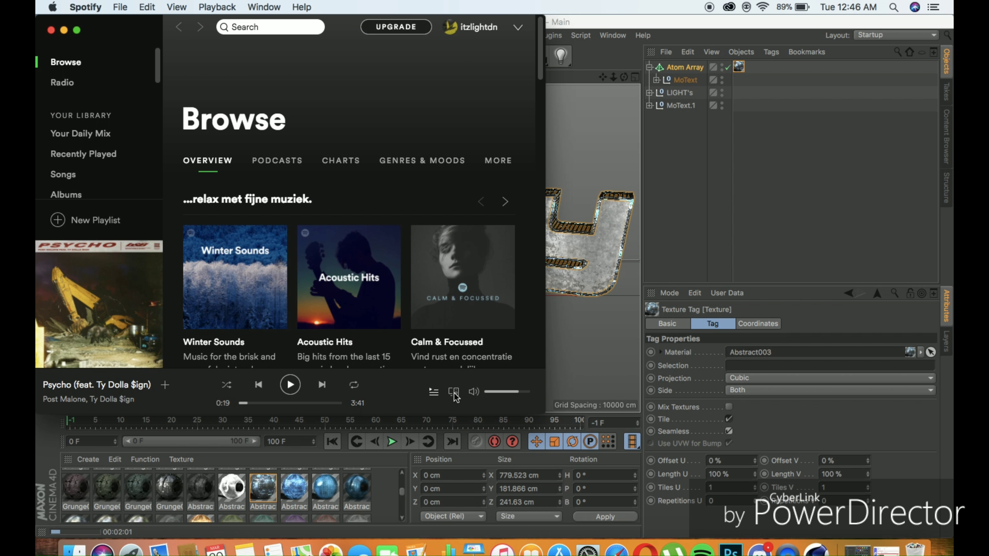
key(space)
click(488, 392)
key(super+Right)
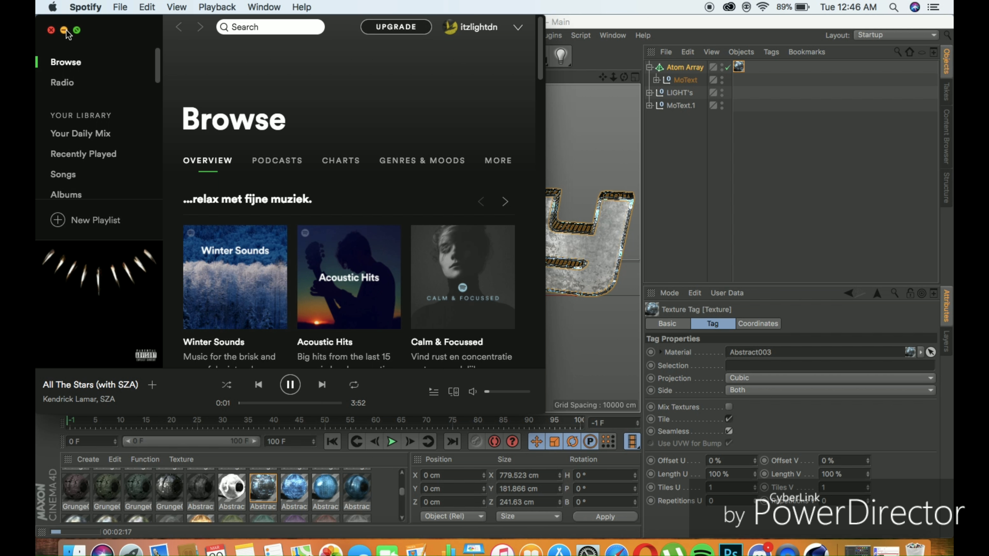
click(64, 31)
click(65, 31)
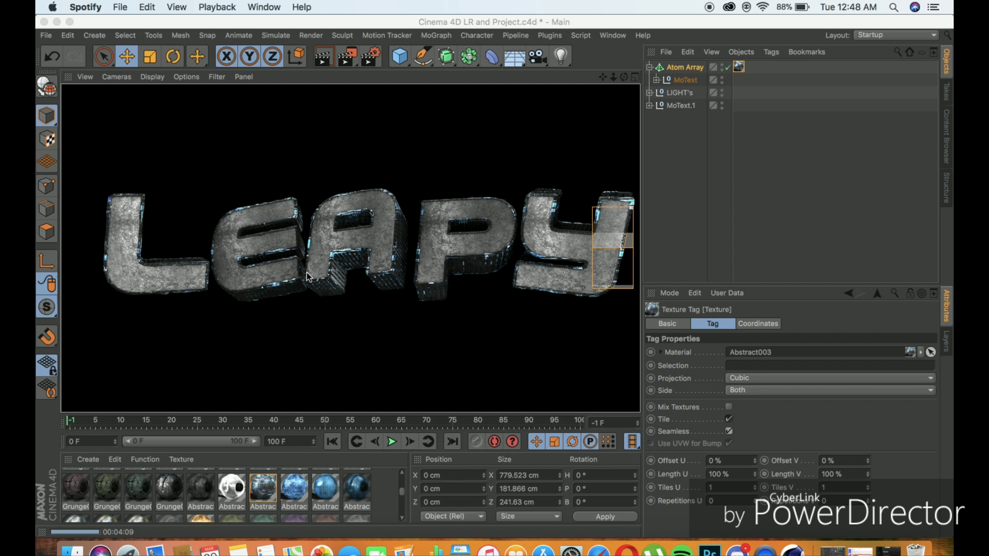
- Try a tilted torus and then a sphere as the backdrop shape, removing both
click(452, 363)
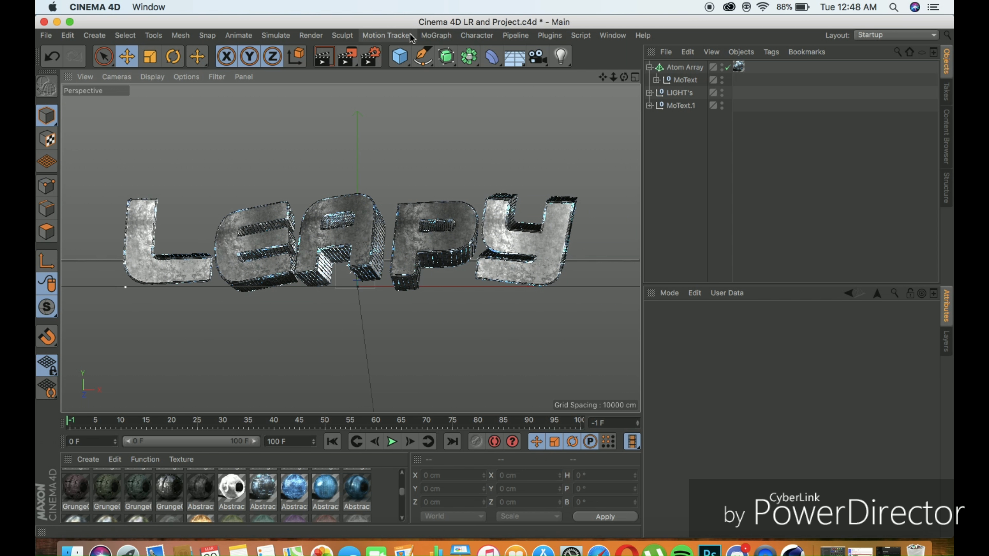
click(400, 57)
click(429, 125)
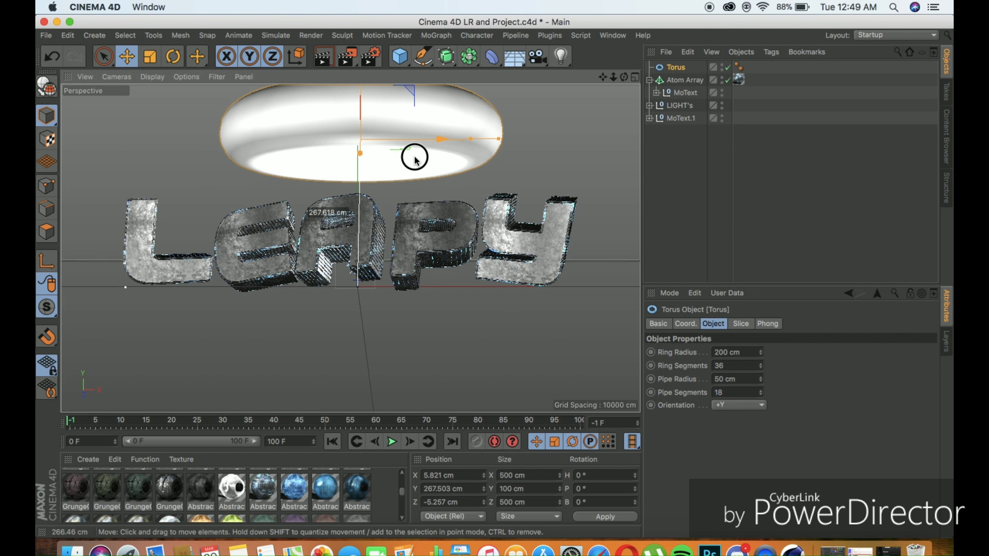
key(r)
mouse_move(411, 155)
mouse_down()
mouse_move(438, 209)
mouse_move(320, 303)
mouse_move(227, 238)
mouse_move(267, 188)
mouse_move(314, 185)
mouse_move(261, 245)
mouse_up()
key(e)
key(r)
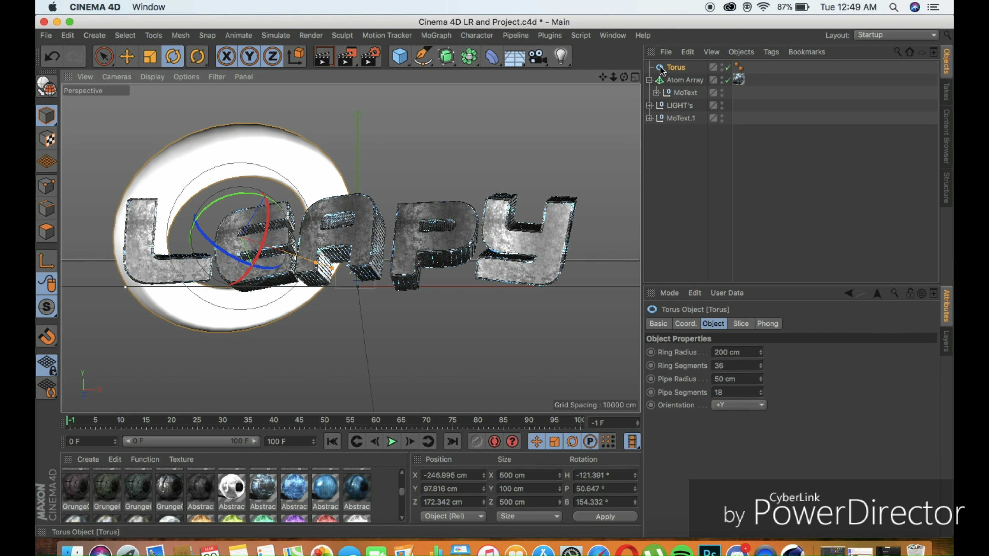
key(Delete)
click(399, 57)
click(661, 94)
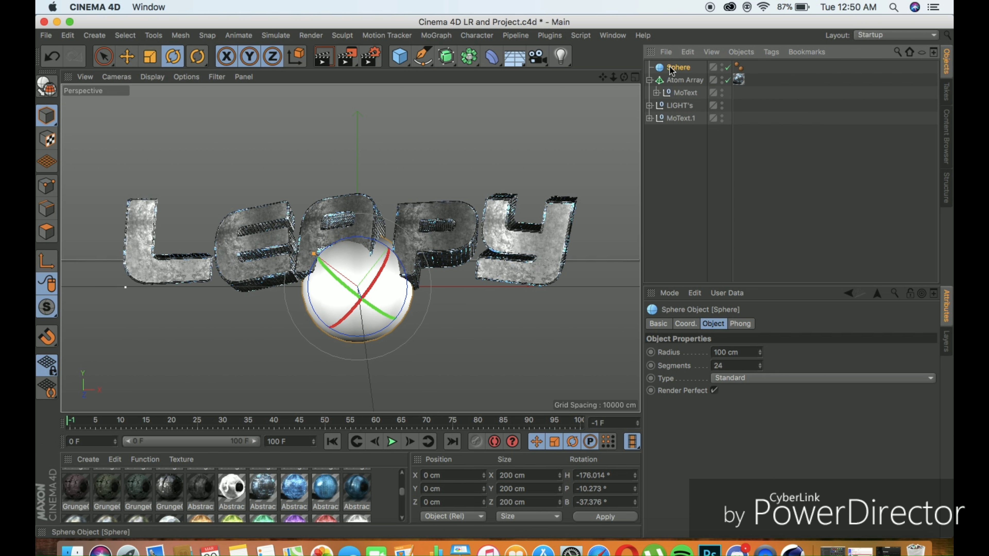
key(ctrl+z)
key(ctrl+z)
key(ctrl+z)
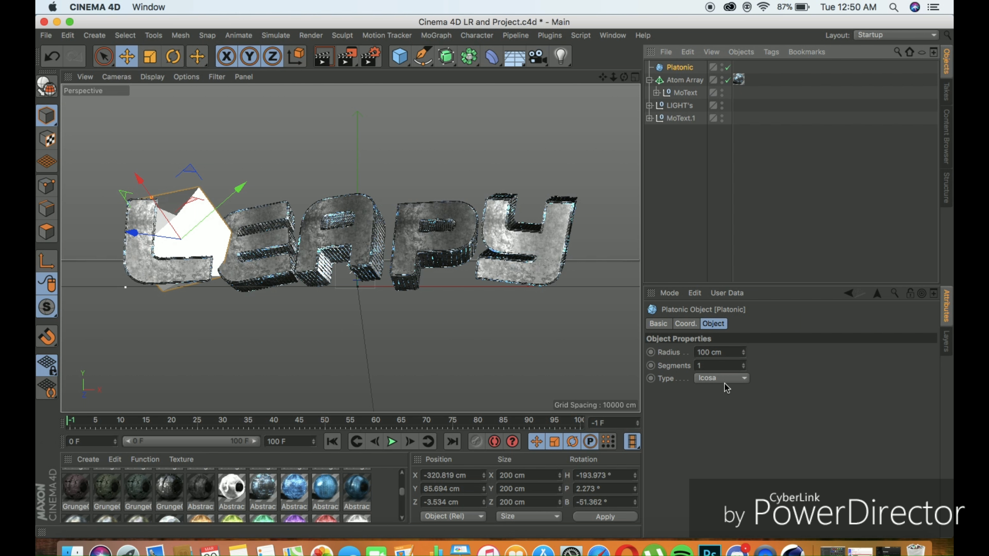
- Set the Platonic type to Bucky and position it behind the L using the four-view layout
click(721, 378)
click(720, 405)
mouse_move(187, 234)
mouse_down()
mouse_move(169, 292)
mouse_move(150, 249)
mouse_up()
key(F5)
mouse_move(422, 211)
mouse_down()
mouse_move(406, 152)
mouse_move(401, 158)
mouse_up()
click(342, 199)
key(F1)
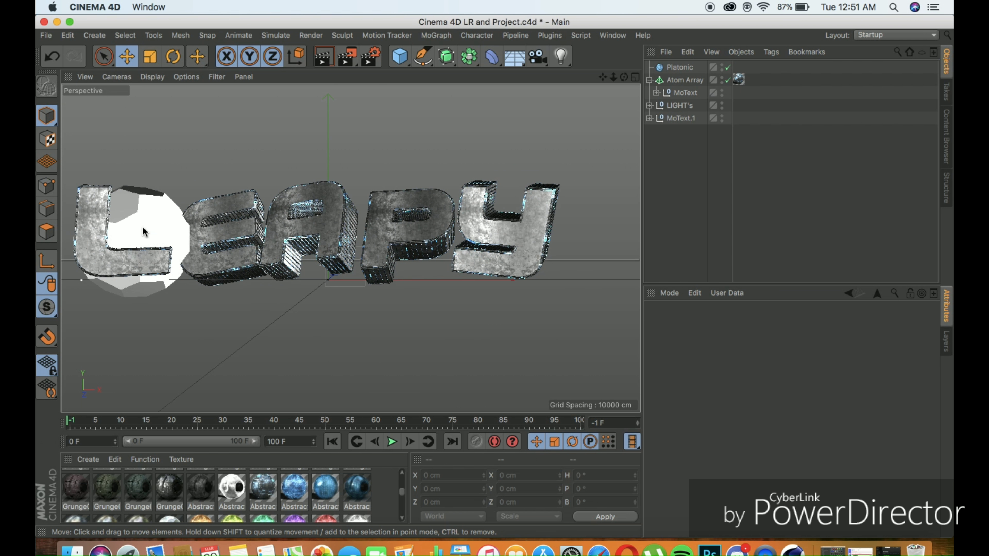
- Place bucky sphere copies behind the letters and shrink the copy beneath the Y
click(136, 224)
mouse_move(136, 183)
mouse_down()
mouse_move(146, 177)
mouse_move(116, 234)
mouse_move(137, 245)
mouse_move(271, 246)
mouse_move(323, 300)
mouse_move(360, 278)
mouse_move(431, 265)
mouse_move(441, 265)
mouse_move(452, 287)
mouse_move(525, 245)
mouse_up()
click(684, 69)
ctrl+drag(493, 239, 463, 310)
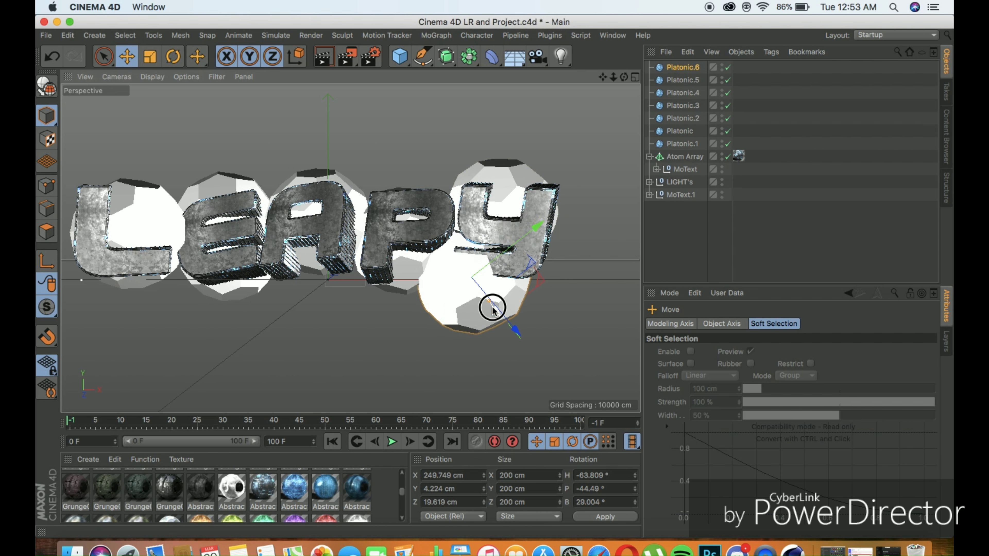
key(t)
drag(538, 290, 464, 294)
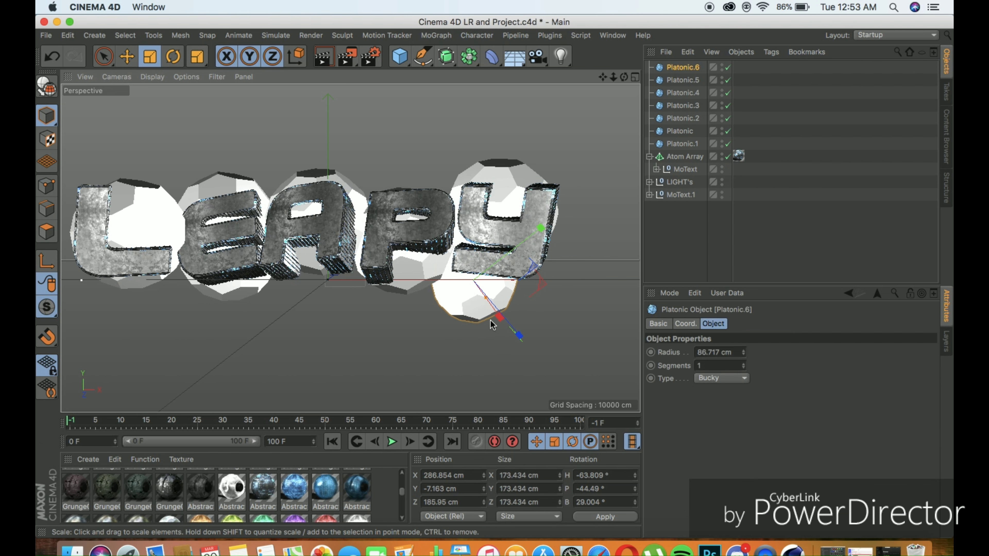
- Apply the blue Abstract material to the sphere behind P with Cubic projection
key(e)
scroll(216, 494, down, 2)
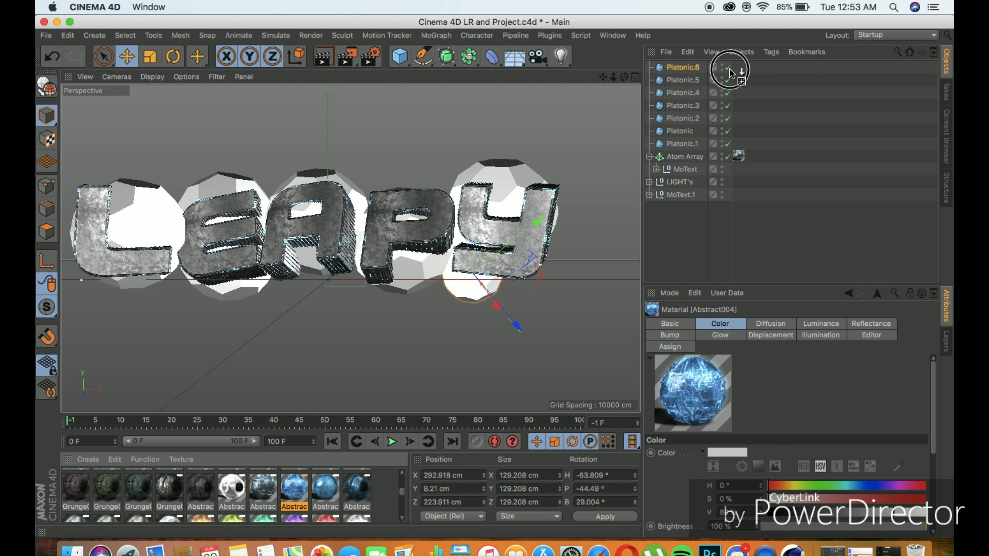
drag(293, 506, 460, 265)
click(829, 378)
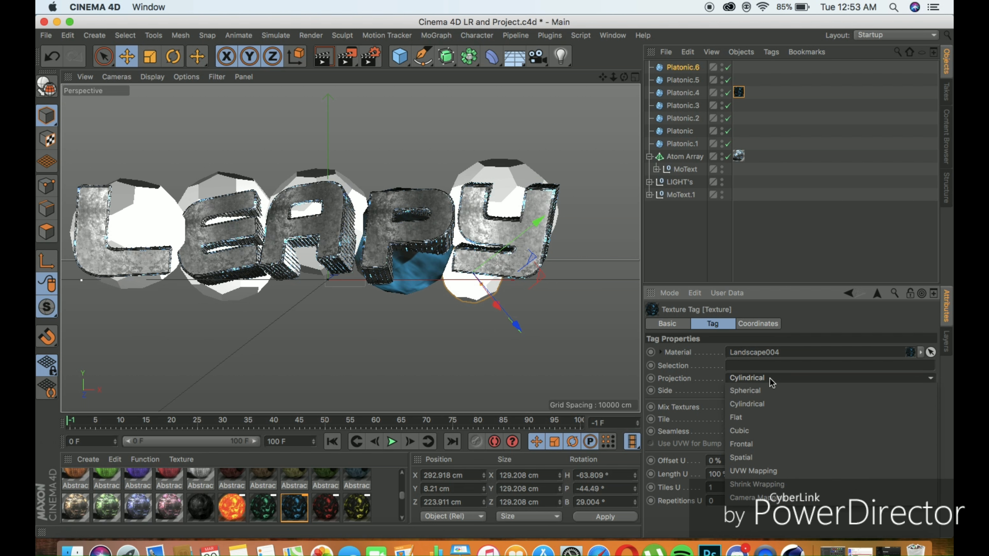
click(753, 426)
- Copy the texture tag to all spheres with Spherical projection on both sides, then adjust the Y sphere
mouse_move(739, 92)
mouse_down()
mouse_move(738, 143)
mouse_move(739, 80)
mouse_up()
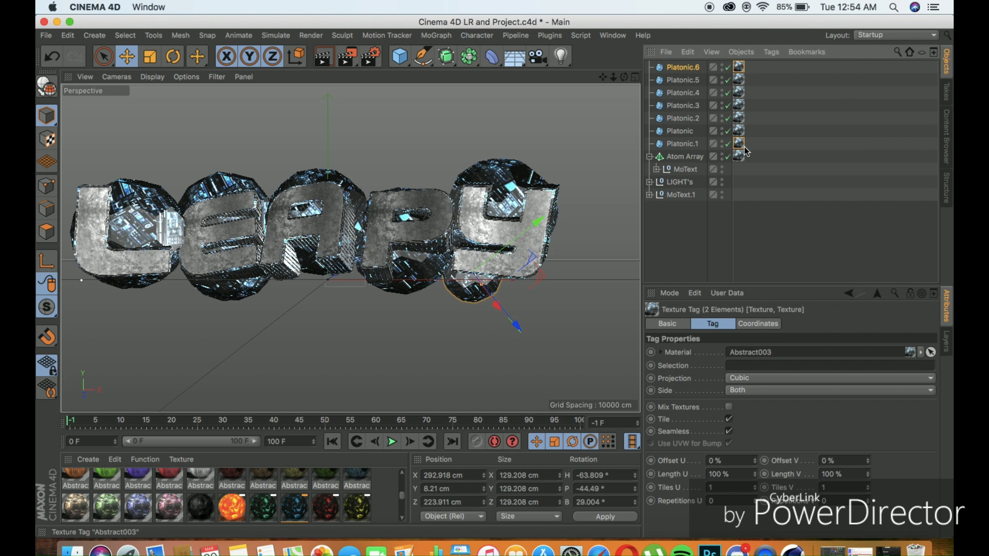
click(738, 67)
shift+click(739, 156)
click(829, 378)
click(743, 391)
click(829, 389)
click(782, 408)
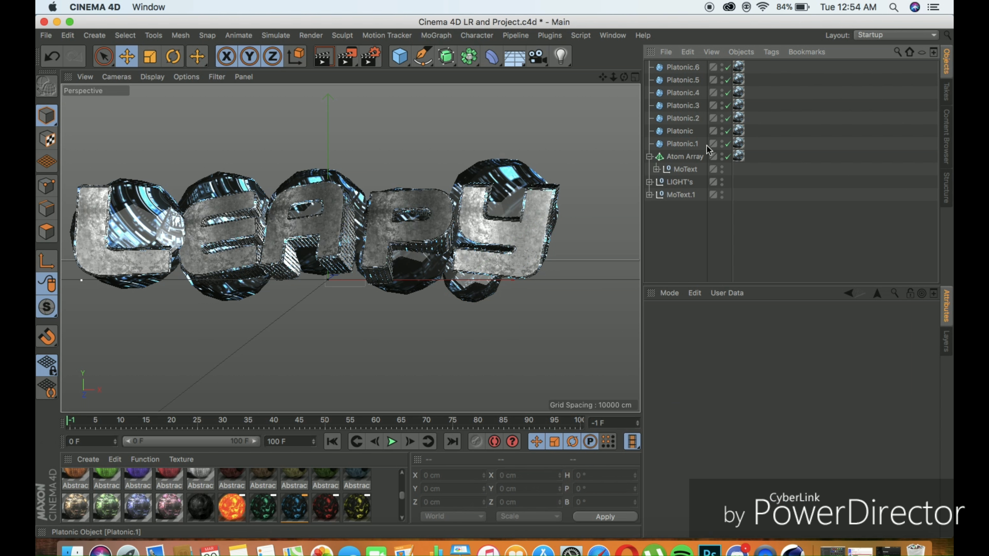
drag(536, 225, 548, 235)
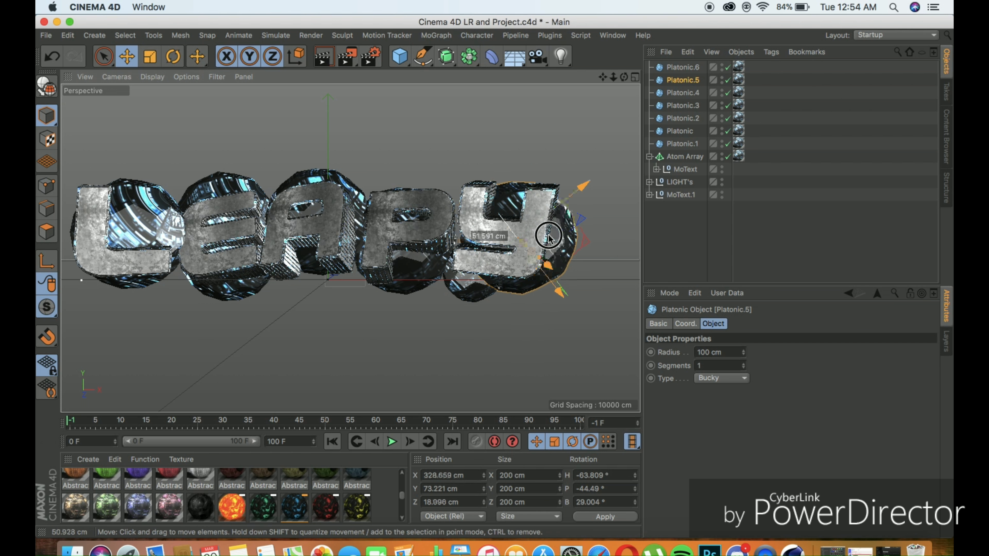